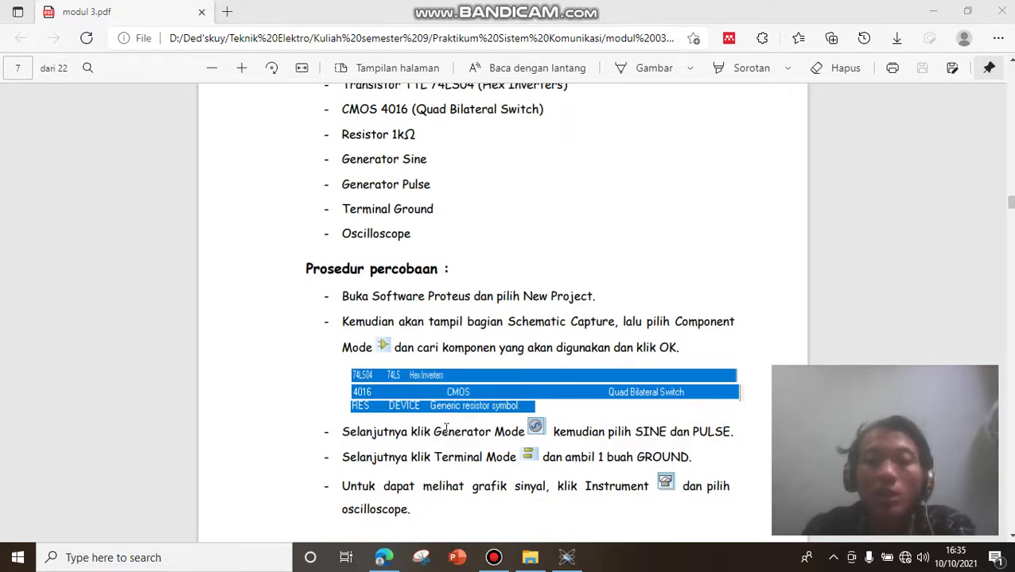
Check the ASK wiring diagram in modul 3.pdf, then switch to Proteus and run the ASK simulation with the oscilloscope window over the schematic
scroll(446, 429, down, 2)
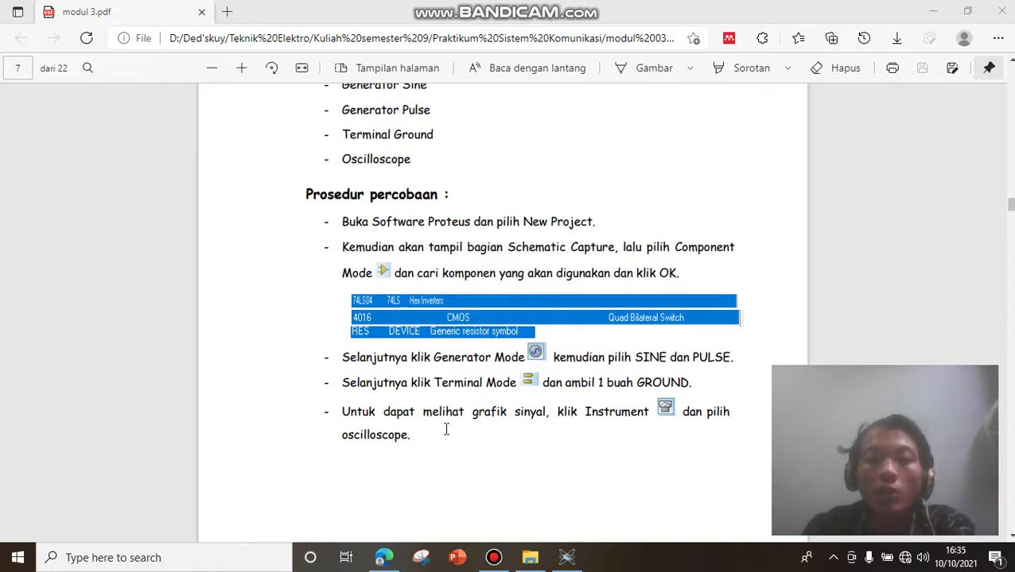
scroll(446, 430, down, 1)
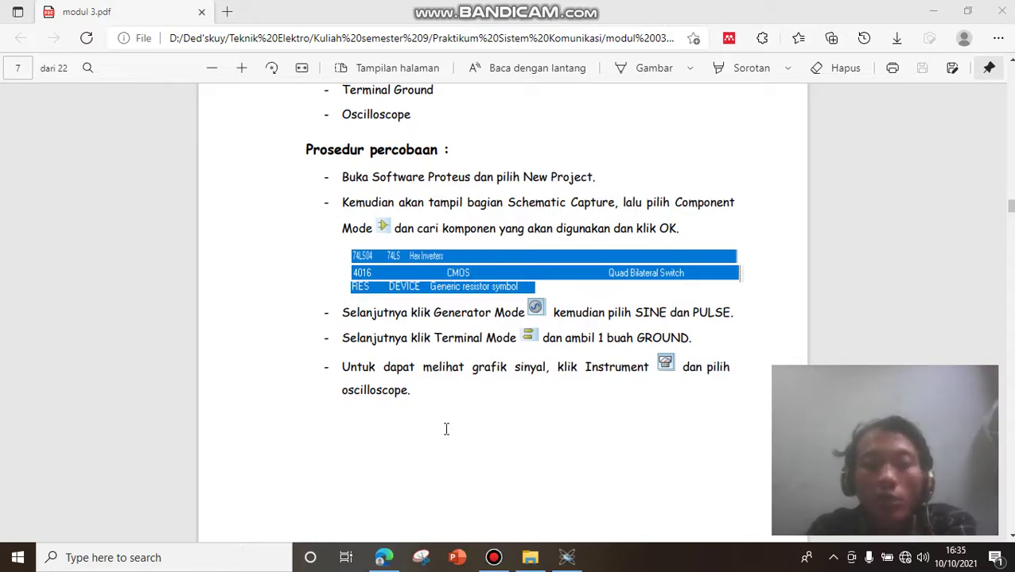
scroll(446, 429, down, 10)
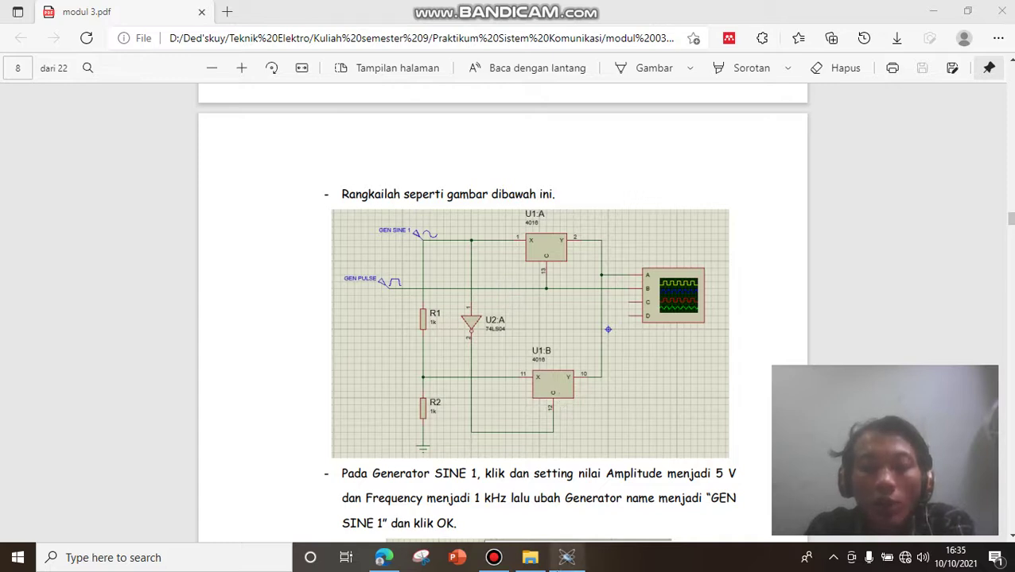
click(566, 557)
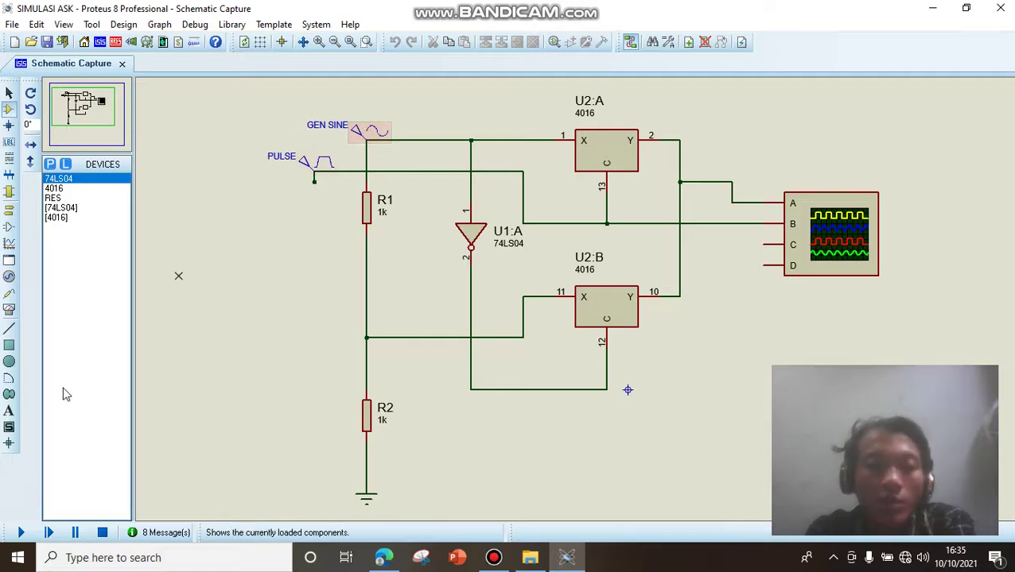
click(21, 533)
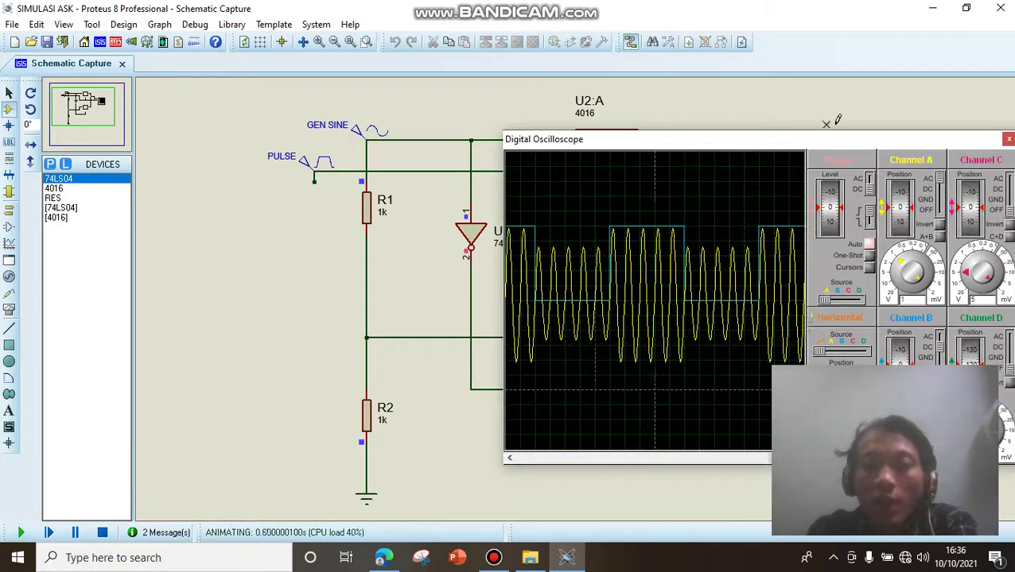
drag(835, 144, 555, 160)
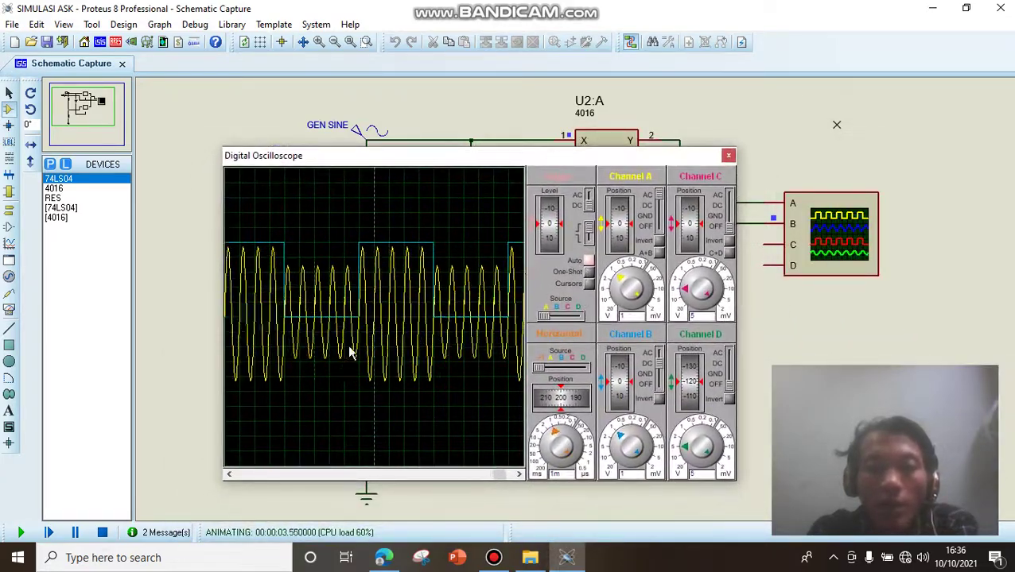
Examine the ASK waveform on the oscilloscope with auto triggering off and the timebase set to 10 ms, and stop the simulation
click(589, 262)
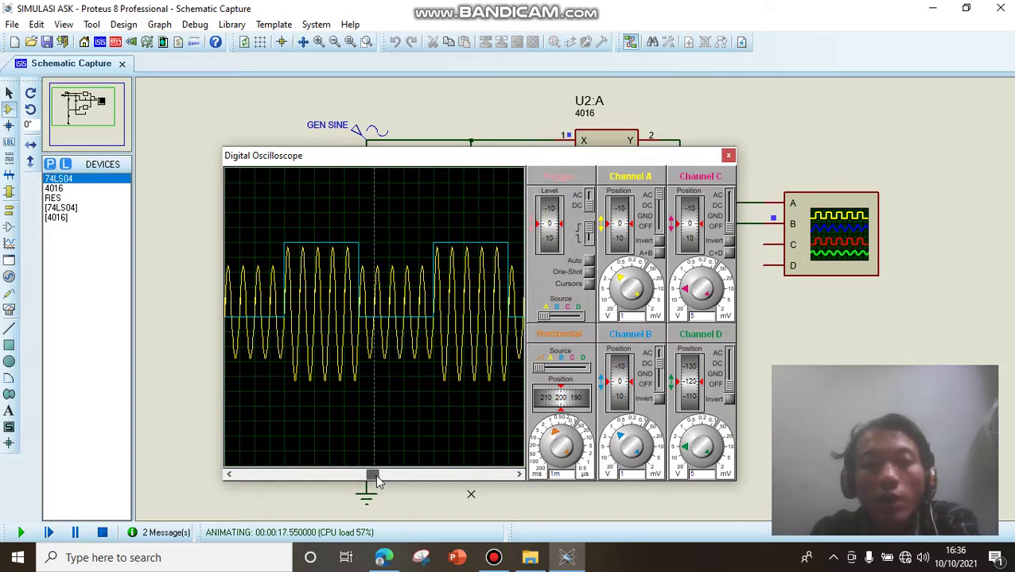
drag(376, 477, 488, 473)
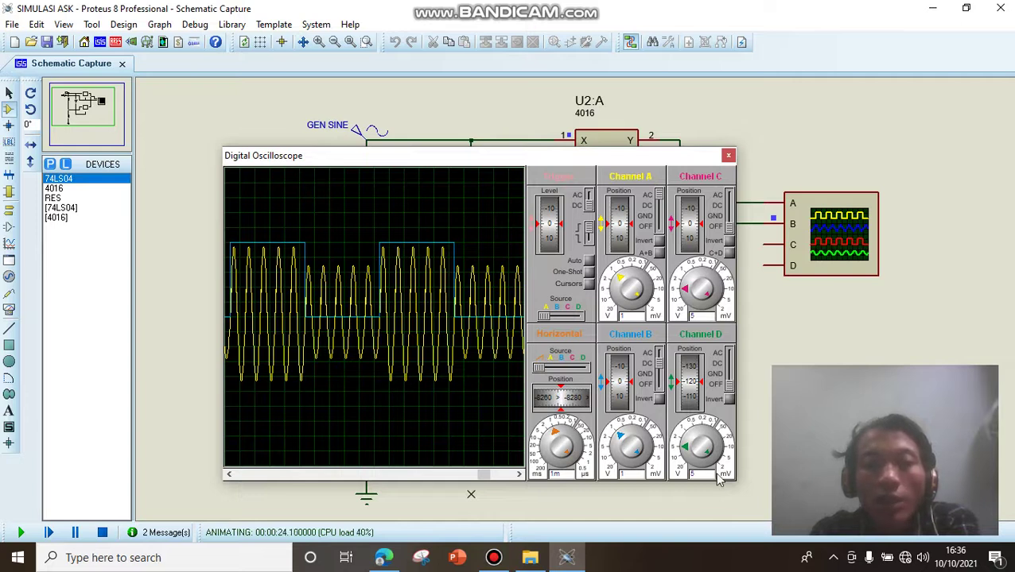
click(545, 441)
click(553, 436)
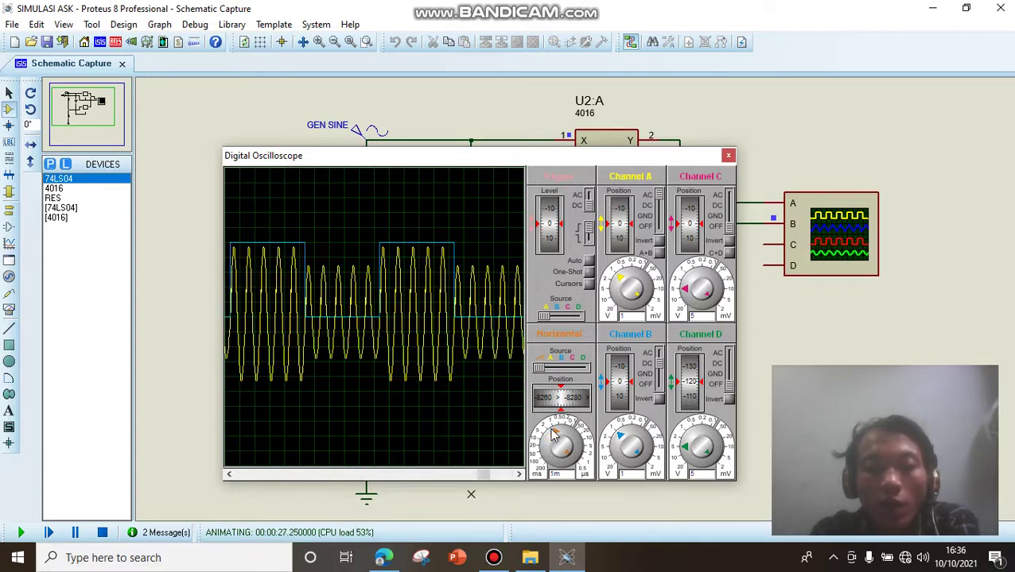
mouse_move(548, 430)
mouse_down()
mouse_move(571, 425)
mouse_move(541, 445)
mouse_up()
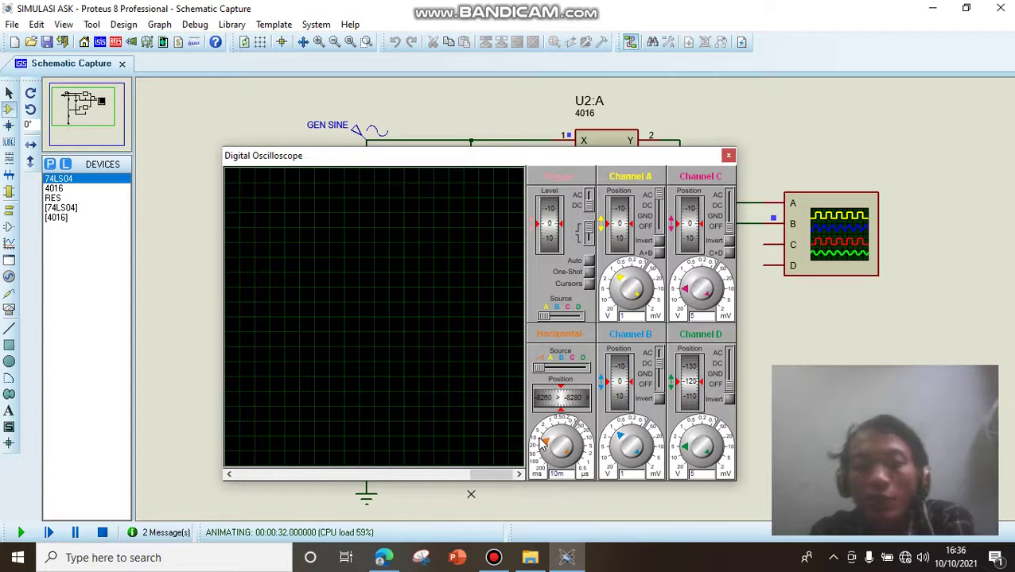
click(103, 534)
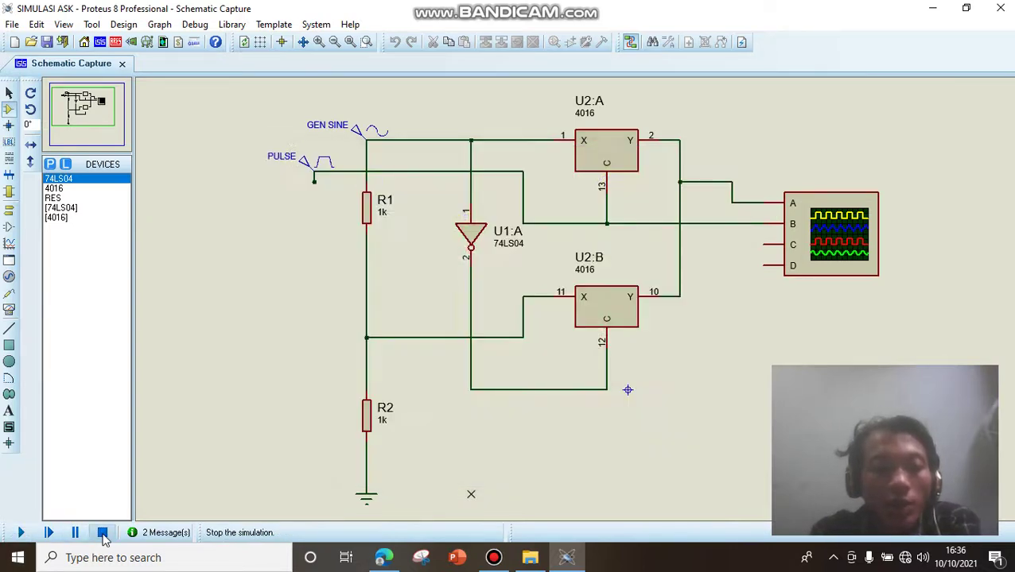
Switch to modul 3.pdf and read Experiment B on FSK, covering its component list, procedure, wiring diagram and generator settings
click(390, 560)
scroll(531, 178, down, 5)
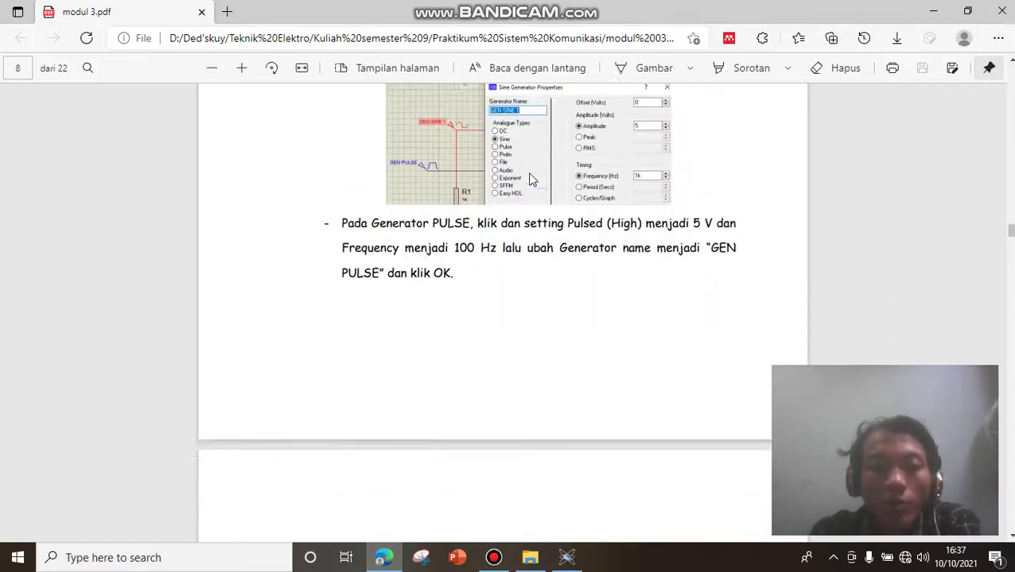
scroll(531, 179, down, 15)
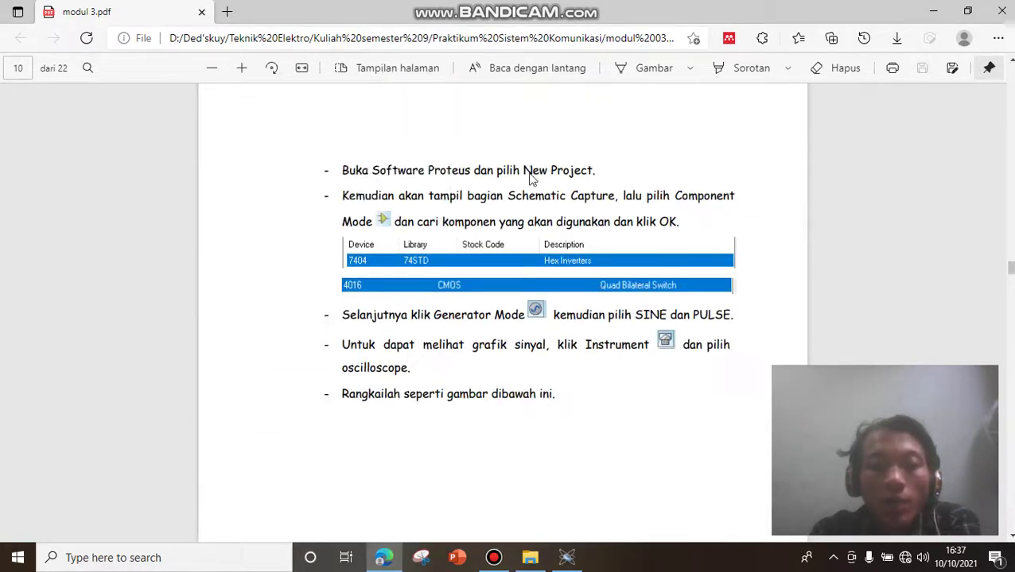
scroll(532, 178, up, 5)
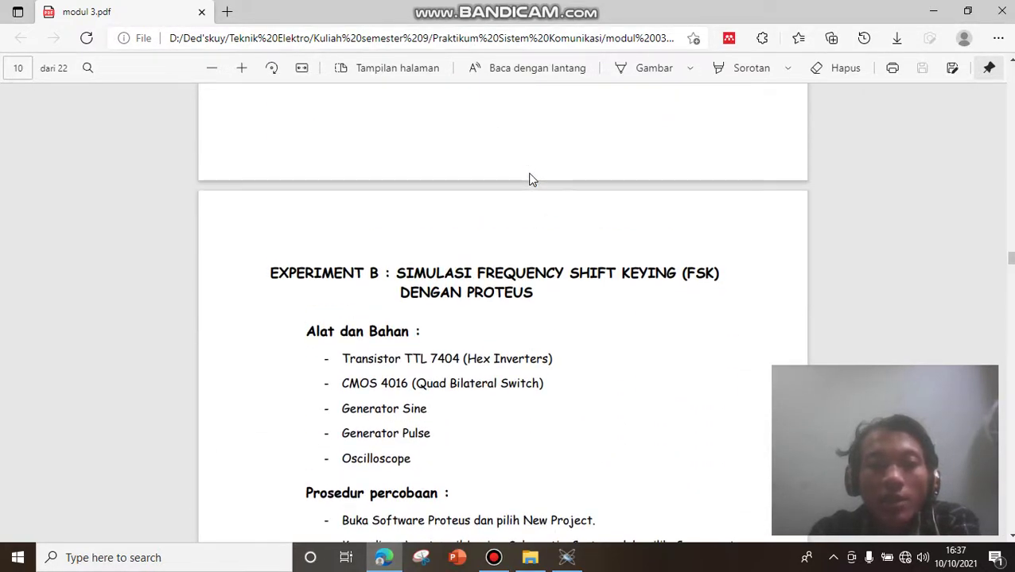
scroll(552, 428, down, 2)
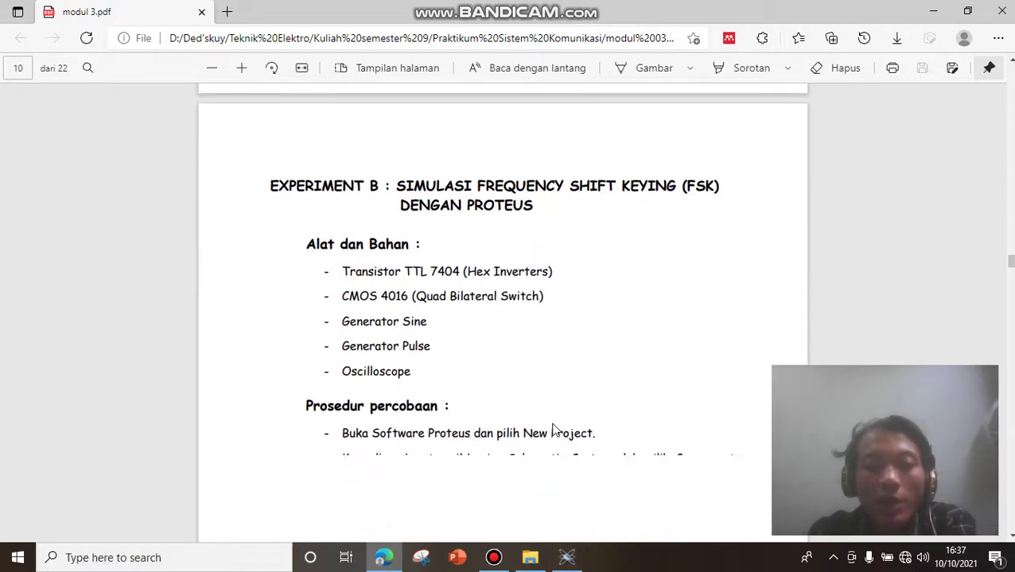
scroll(555, 430, down, 1)
scroll(555, 430, up, 1)
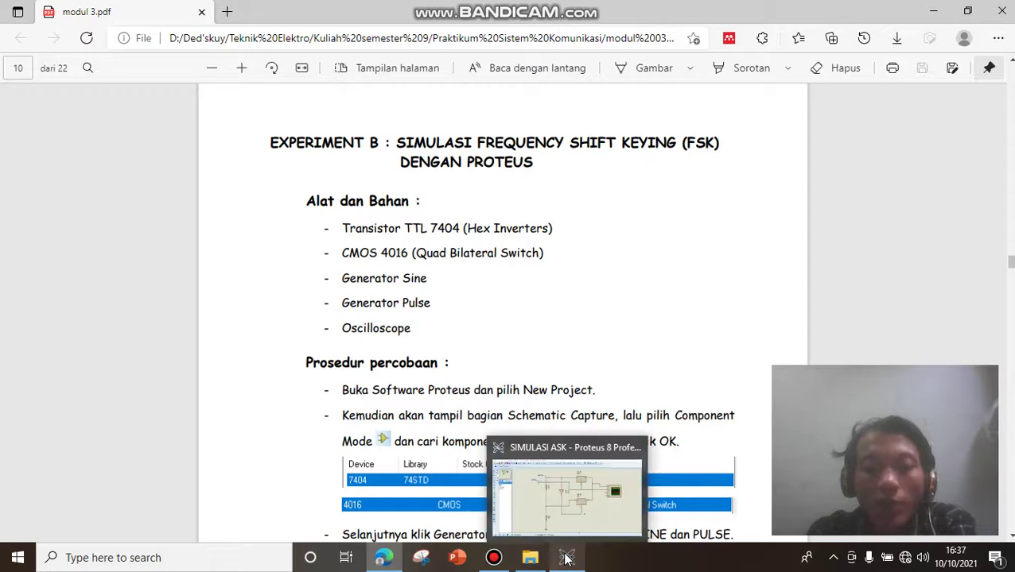
scroll(518, 412, down, 1)
scroll(519, 412, down, 5)
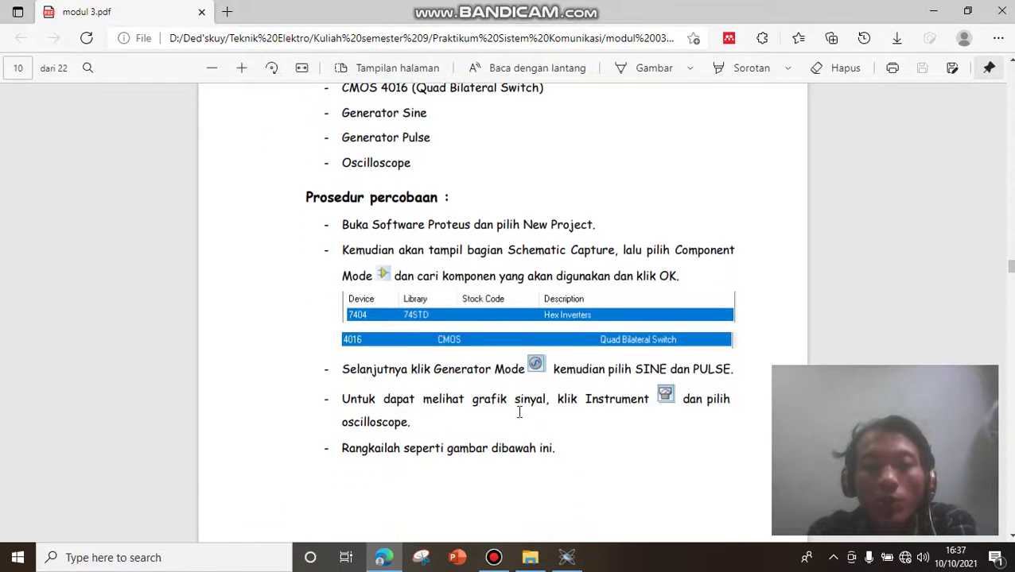
scroll(519, 412, down, 1)
scroll(518, 412, up, 7)
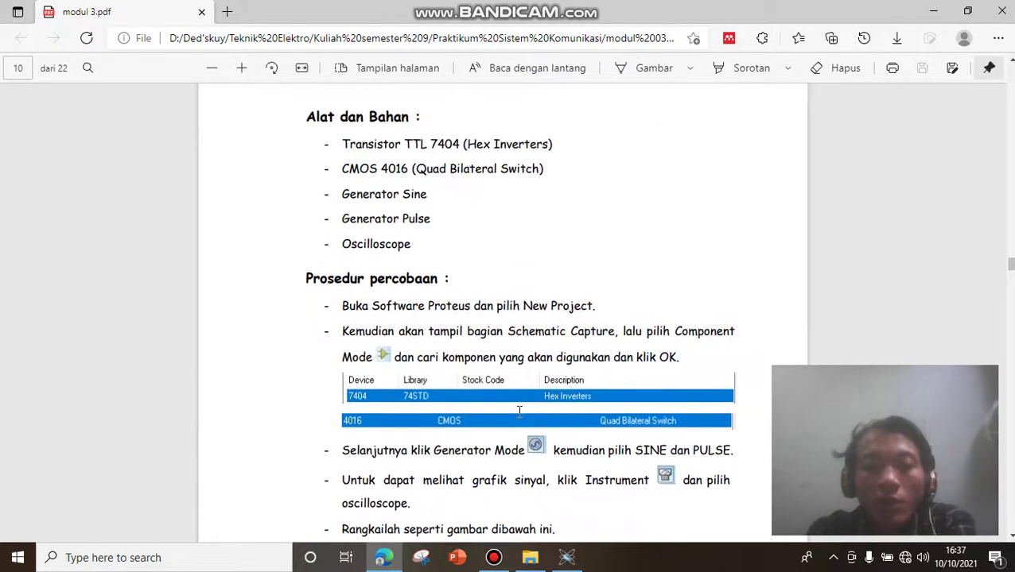
scroll(519, 411, down, 9)
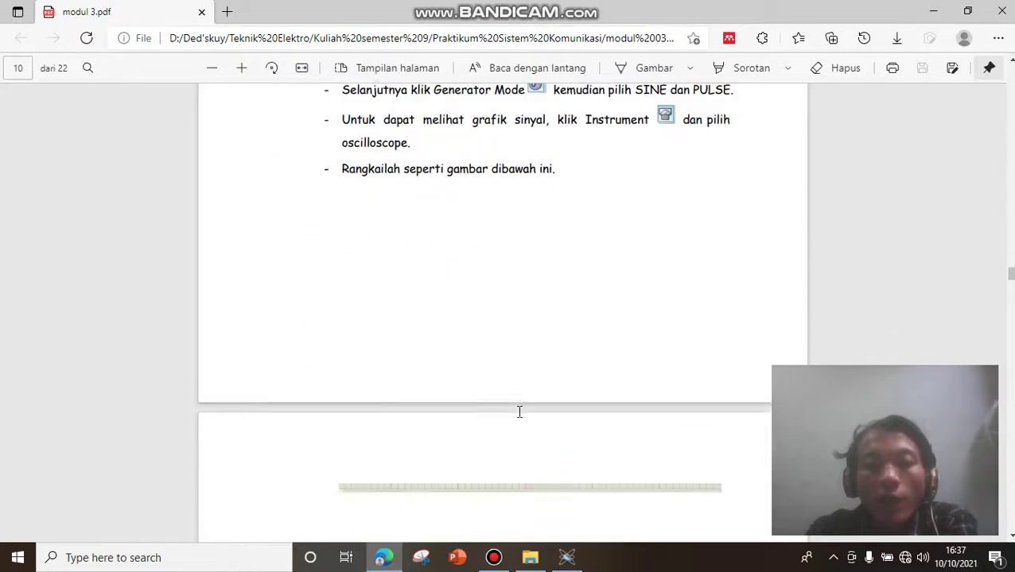
scroll(518, 411, down, 4)
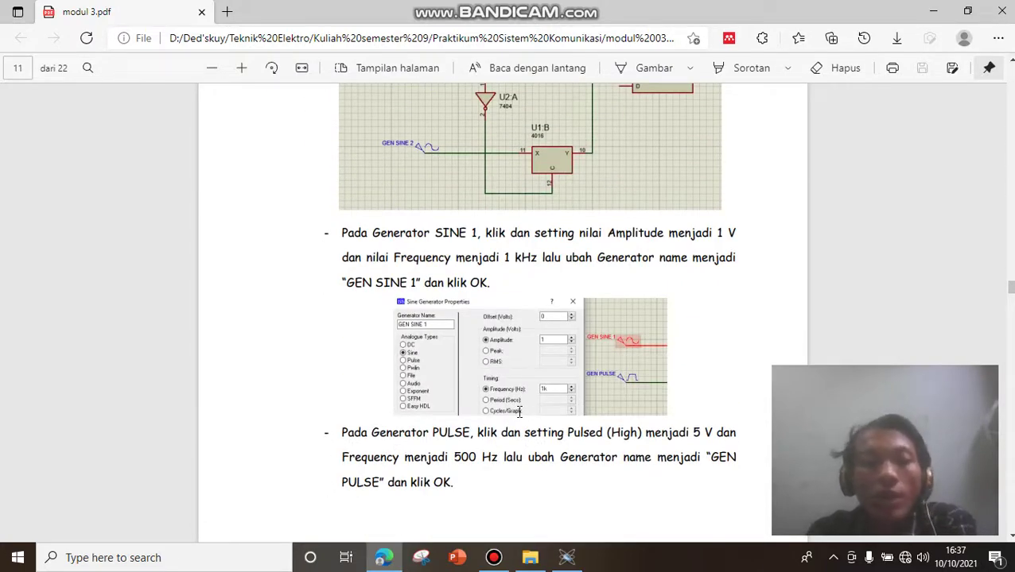
Check the second sine generator's settings and the run instruction in the PDF, and return to the FSK wiring diagram
click(567, 558)
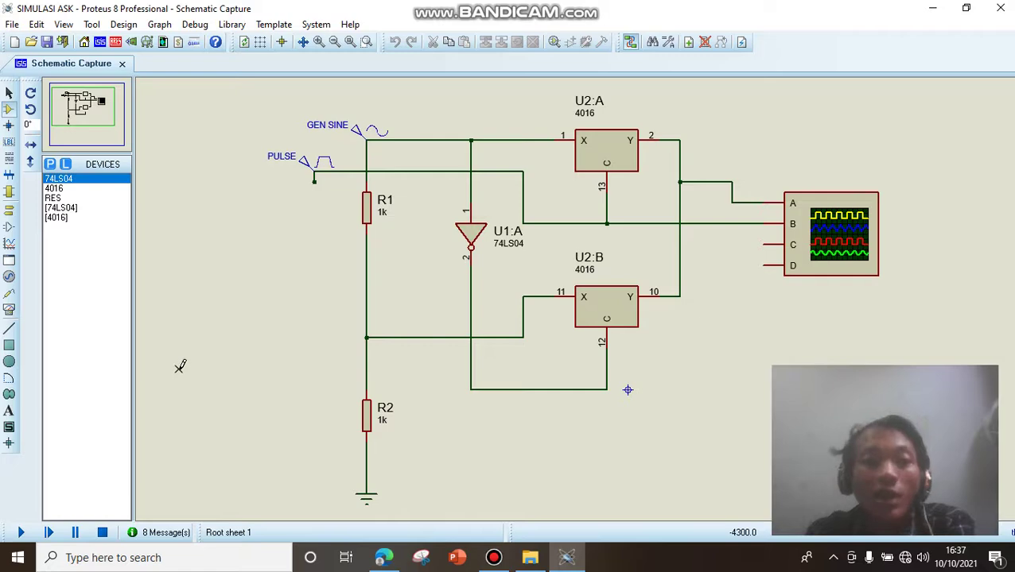
click(566, 558)
scroll(523, 421, down, 10)
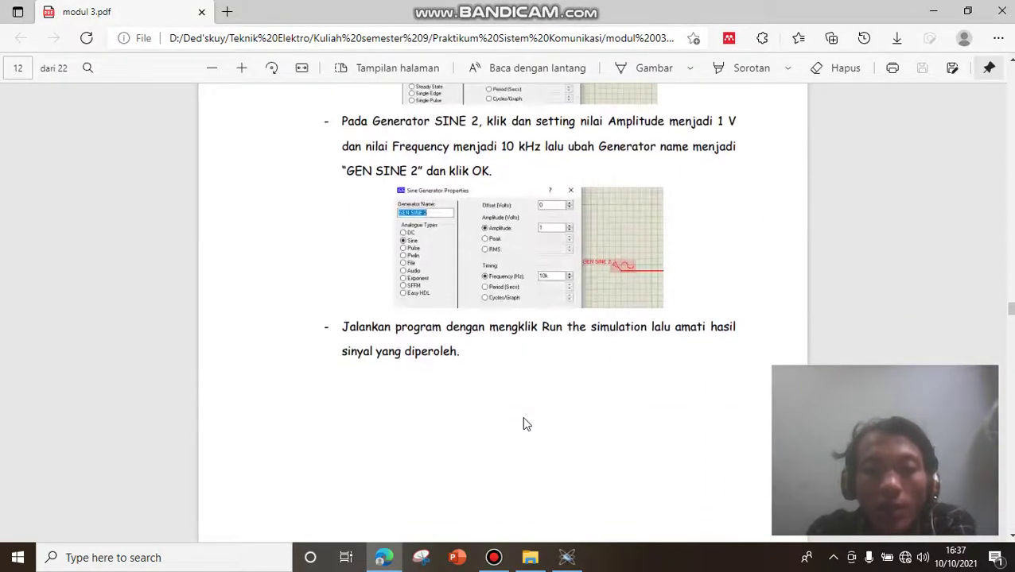
scroll(524, 424, up, 10)
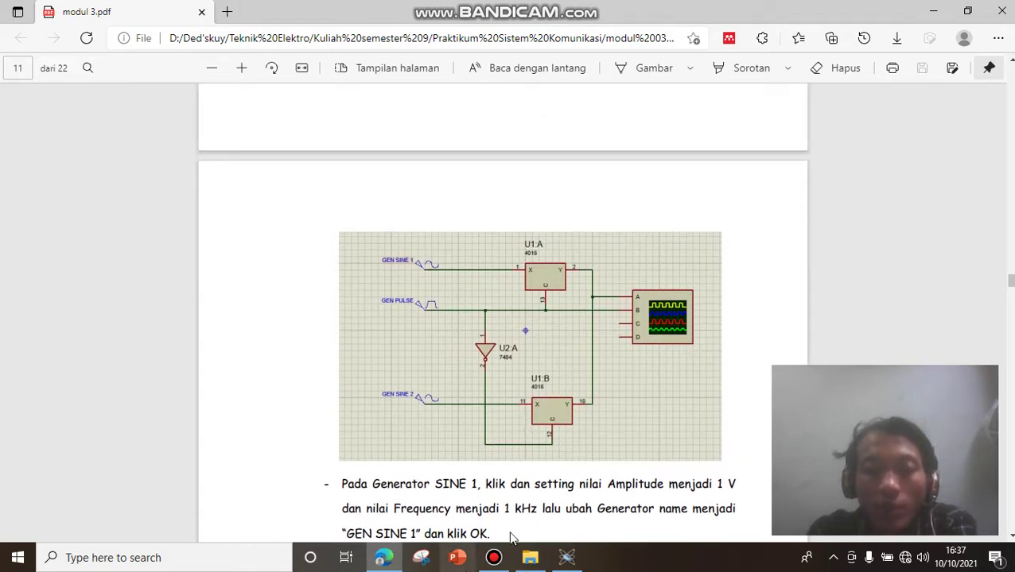
Switch to Proteus and open the FSK project from the Documents folder
click(563, 559)
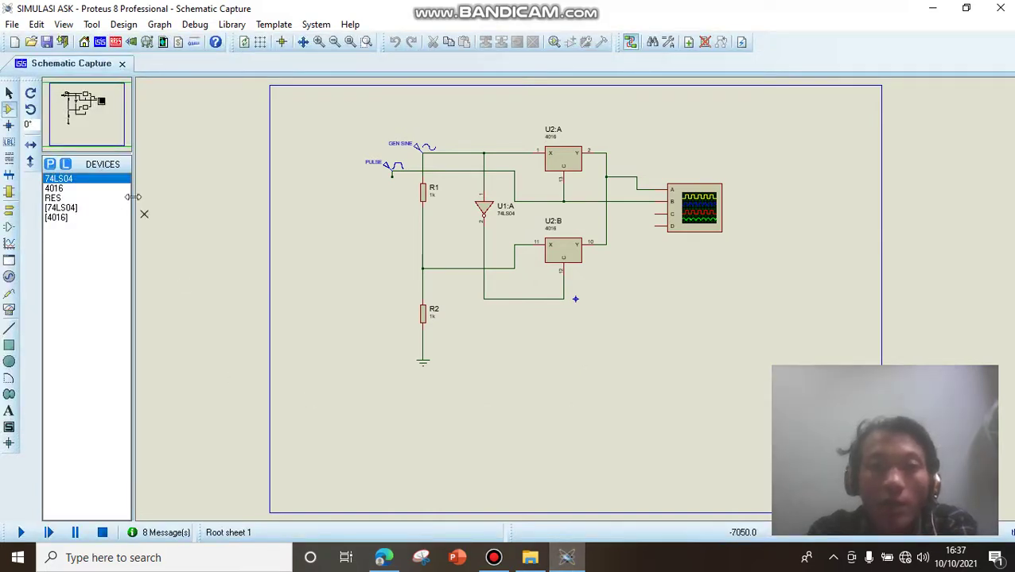
click(30, 42)
scroll(340, 213, down, 8)
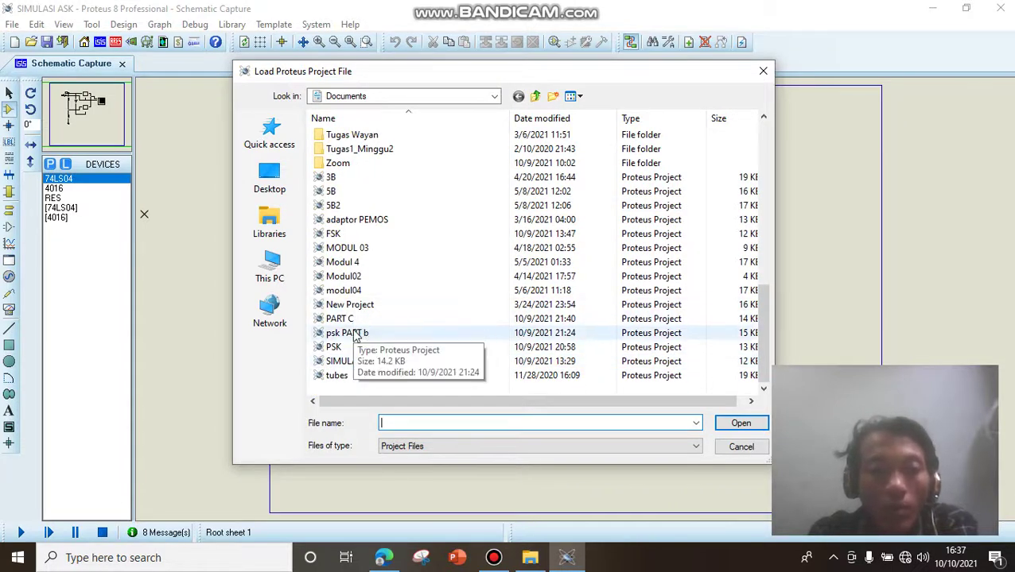
click(368, 236)
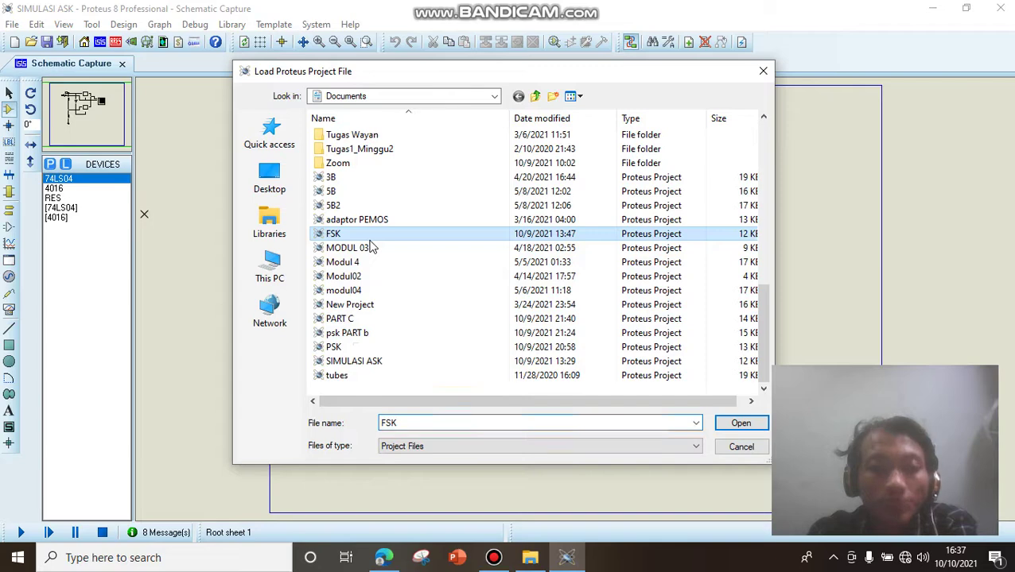
click(736, 429)
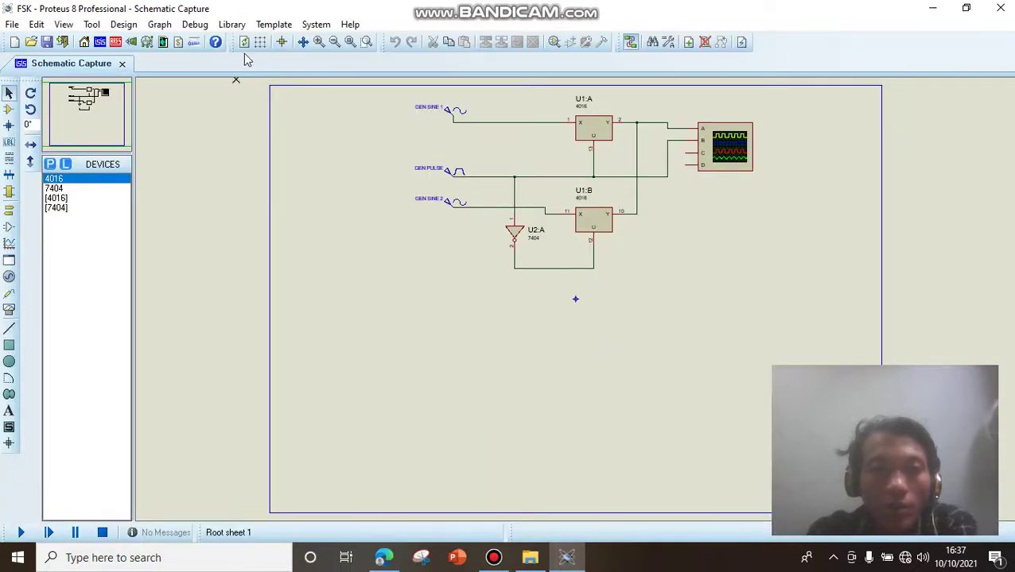
Inspect the properties of the GEN SINE 2 and GEN SINE 1 generators in the FSK circuit, leaving their settings as they are
click(366, 42)
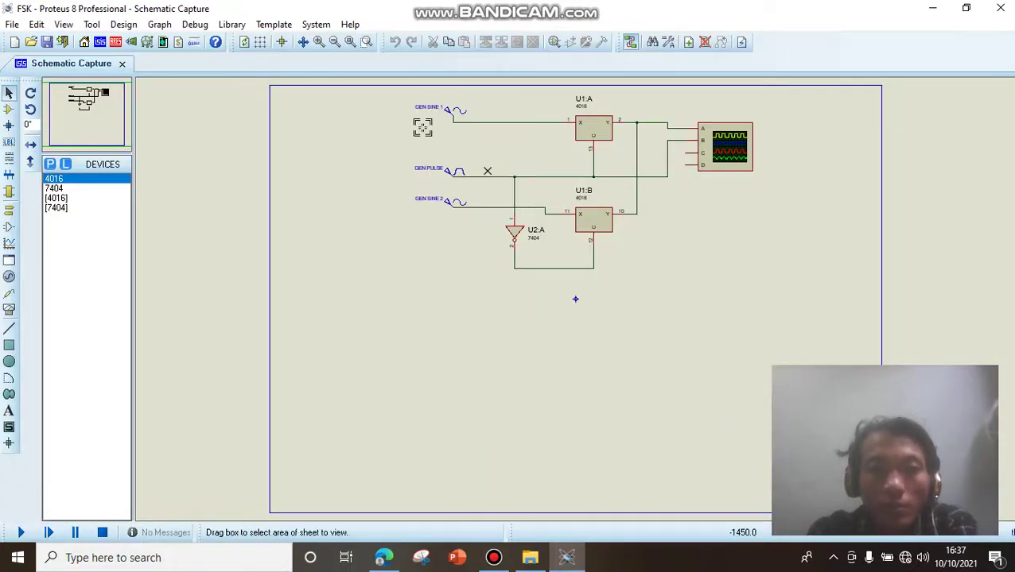
drag(411, 98, 774, 295)
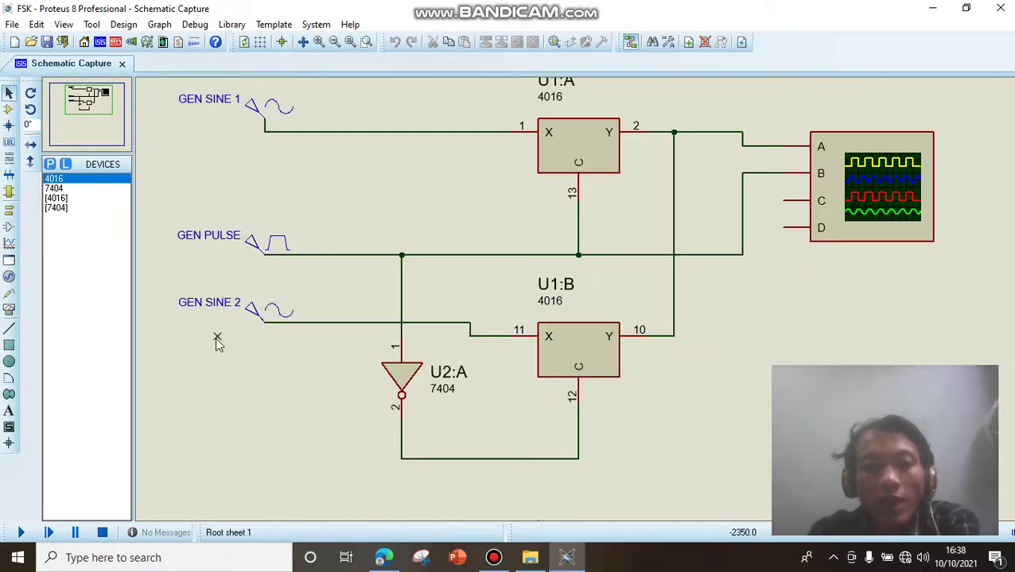
click(267, 318)
click(268, 318)
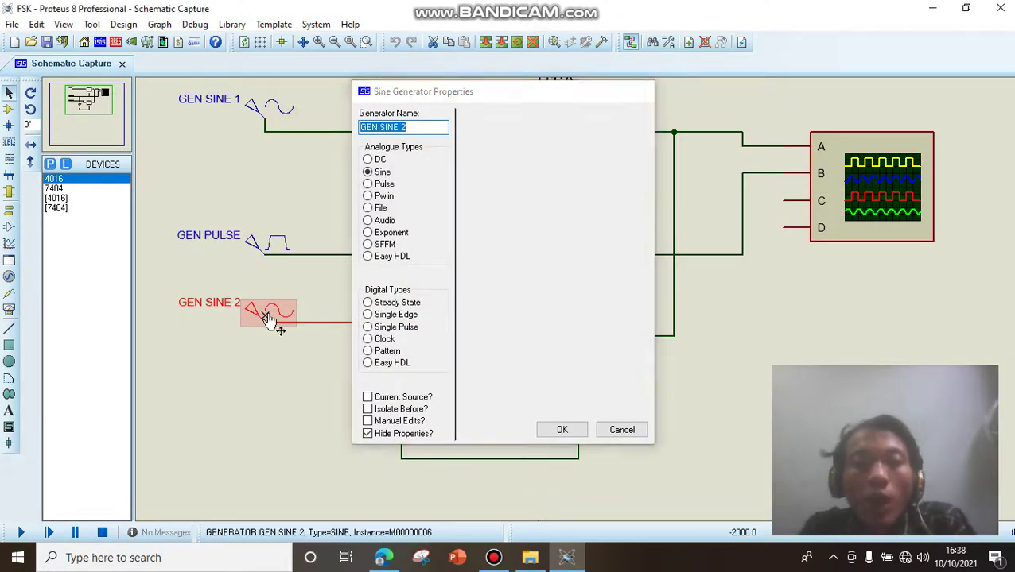
key(Escape)
click(272, 105)
click(271, 106)
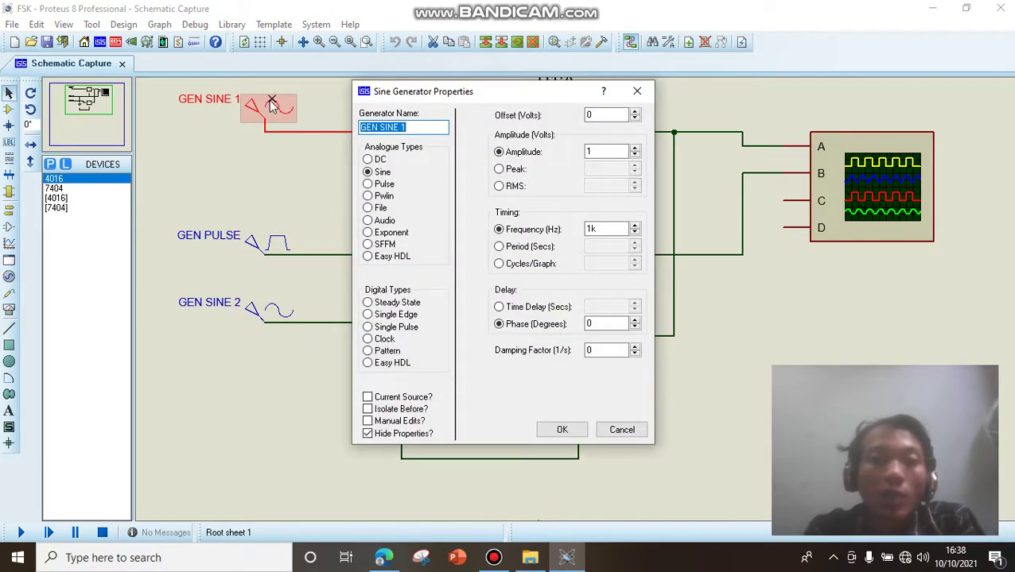
key(Escape)
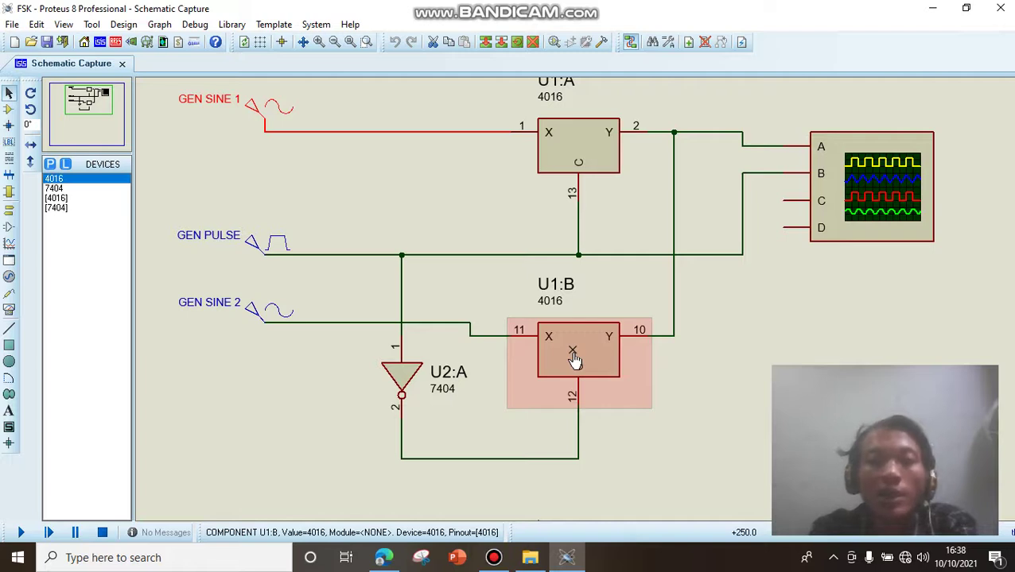
Run the FSK simulation, move the oscilloscope window over the middle of the schematic and shift its horizontal position to about -1000
click(24, 531)
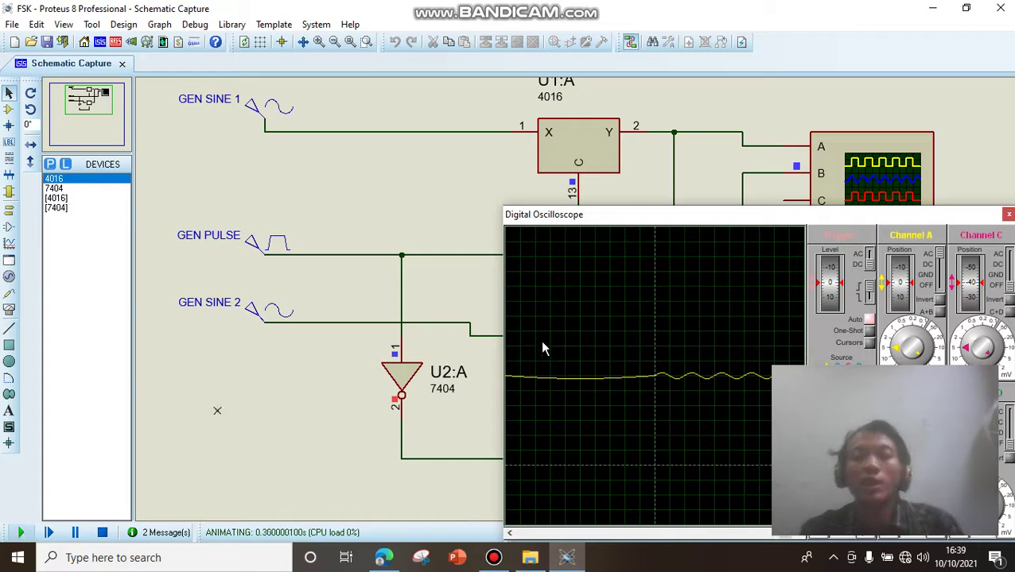
drag(739, 218, 545, 106)
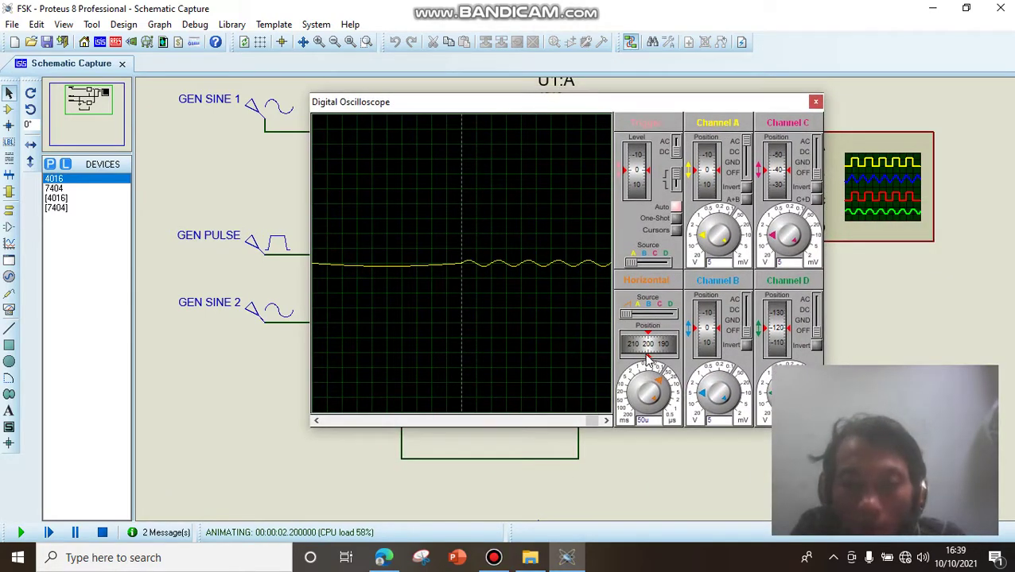
mouse_move(650, 354)
mouse_down()
mouse_move(670, 364)
mouse_move(562, 368)
mouse_move(667, 364)
mouse_move(621, 362)
mouse_up()
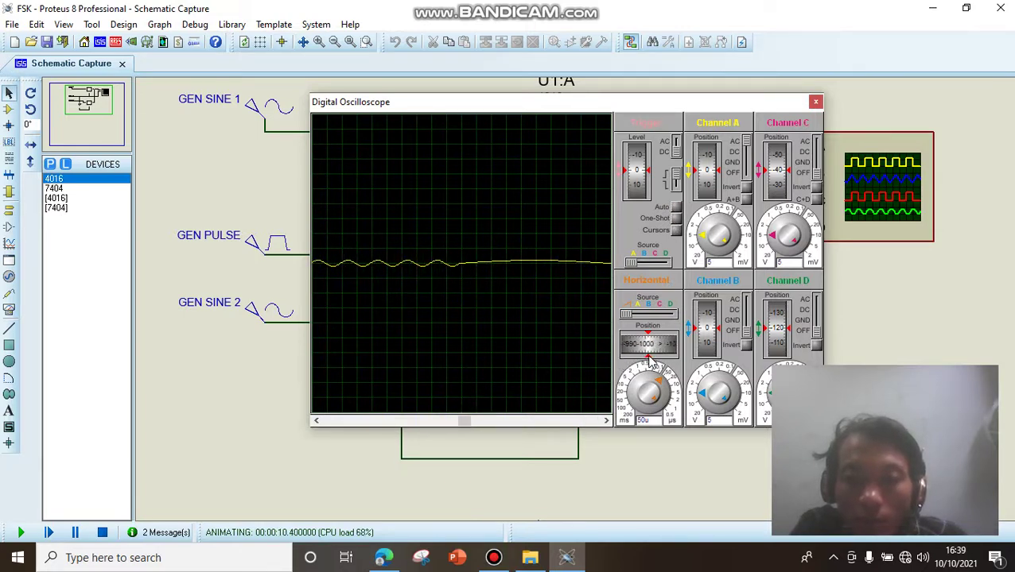
Return the oscilloscope's horizontal position to 0, set the time base to 0.5 ms and display channel B with AC coupling
mouse_move(657, 362)
mouse_down()
mouse_move(736, 363)
mouse_move(816, 345)
mouse_up()
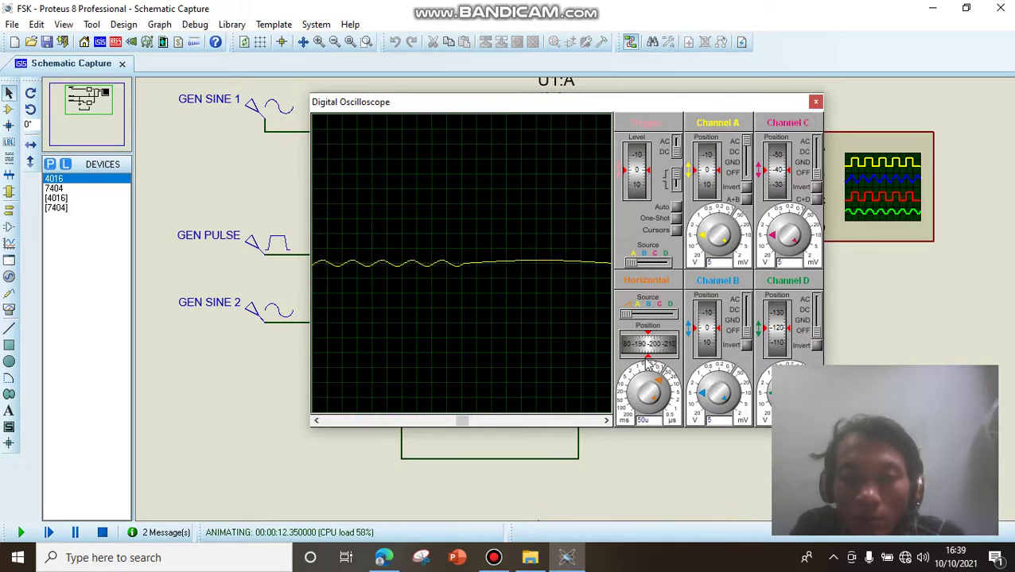
mouse_move(648, 360)
mouse_down()
mouse_move(703, 363)
mouse_move(609, 356)
mouse_move(653, 350)
mouse_up()
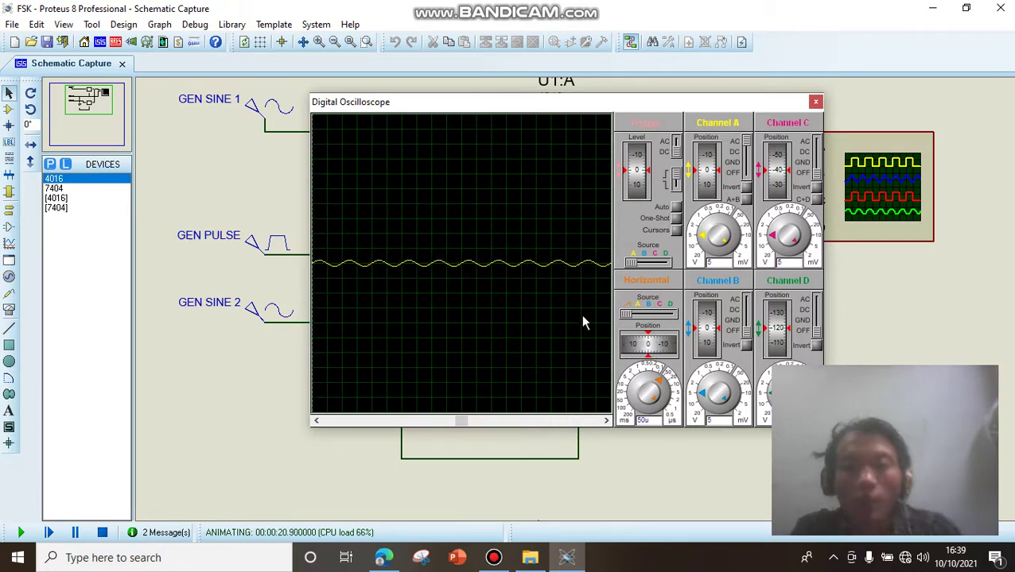
drag(653, 384, 638, 376)
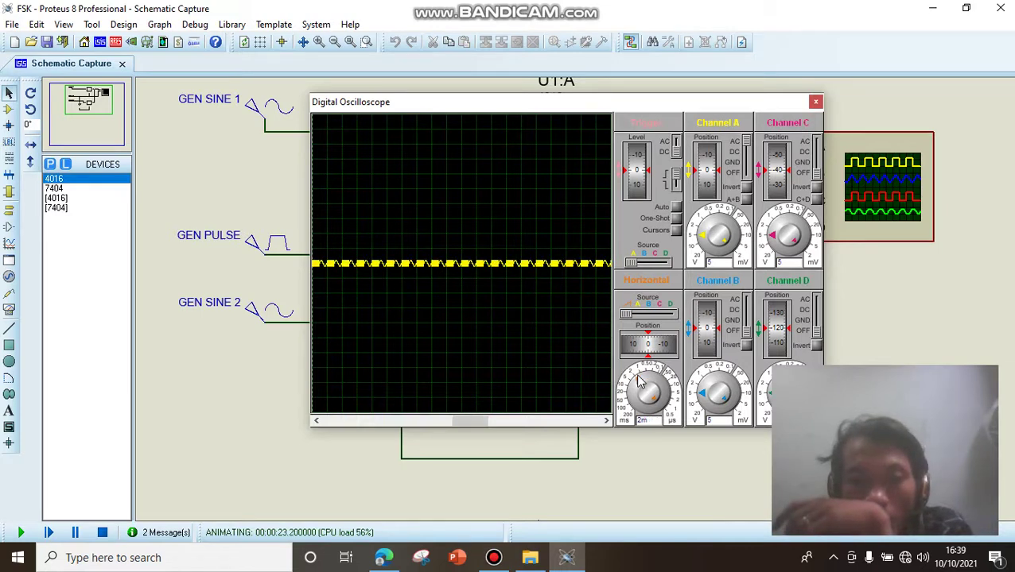
click(639, 380)
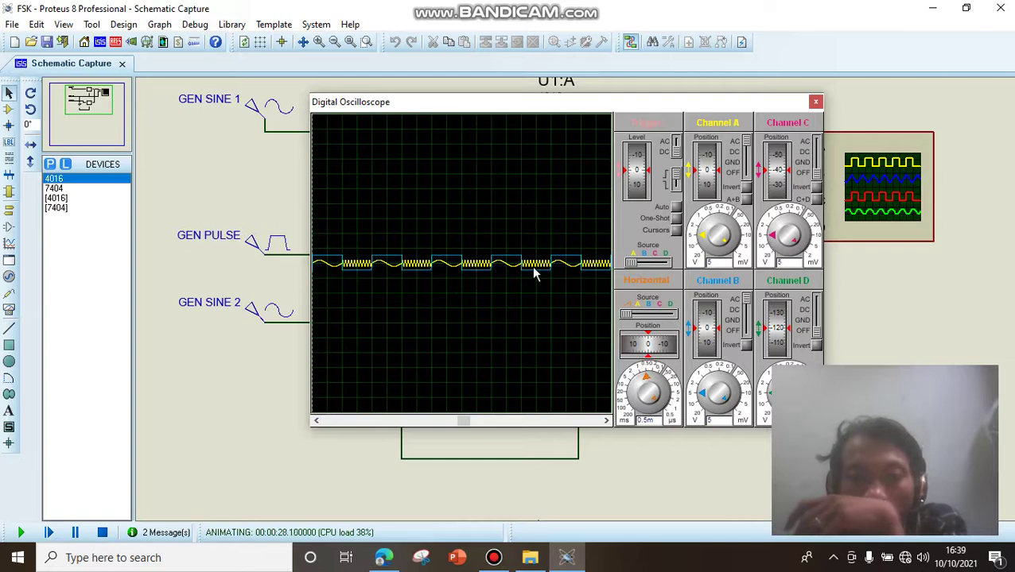
Move the oscilloscope window around the schematic to compare the FSK waveforms with the generators and 4016 switches, and stop the simulation
drag(626, 105, 668, 287)
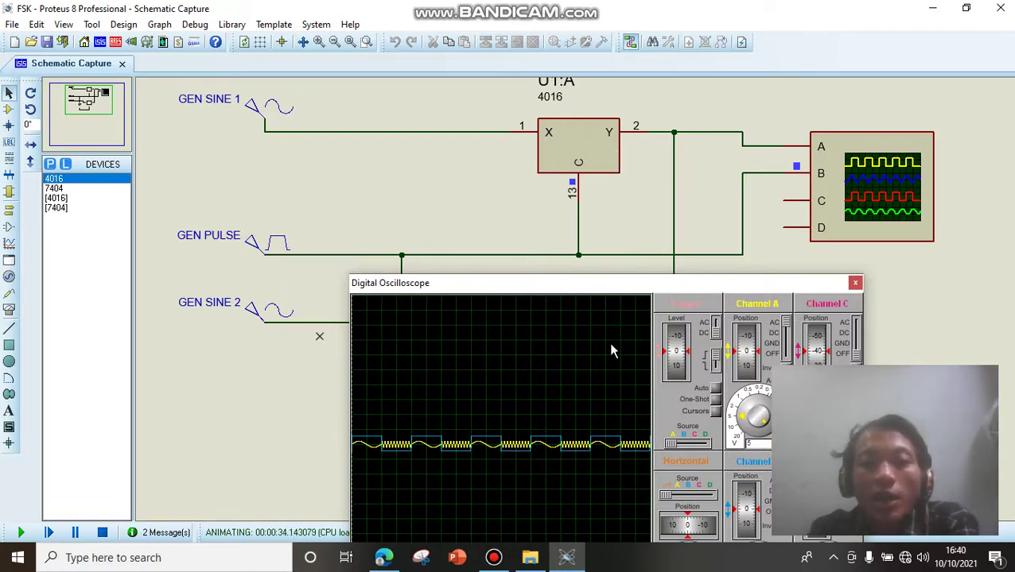
drag(644, 291, 815, 198)
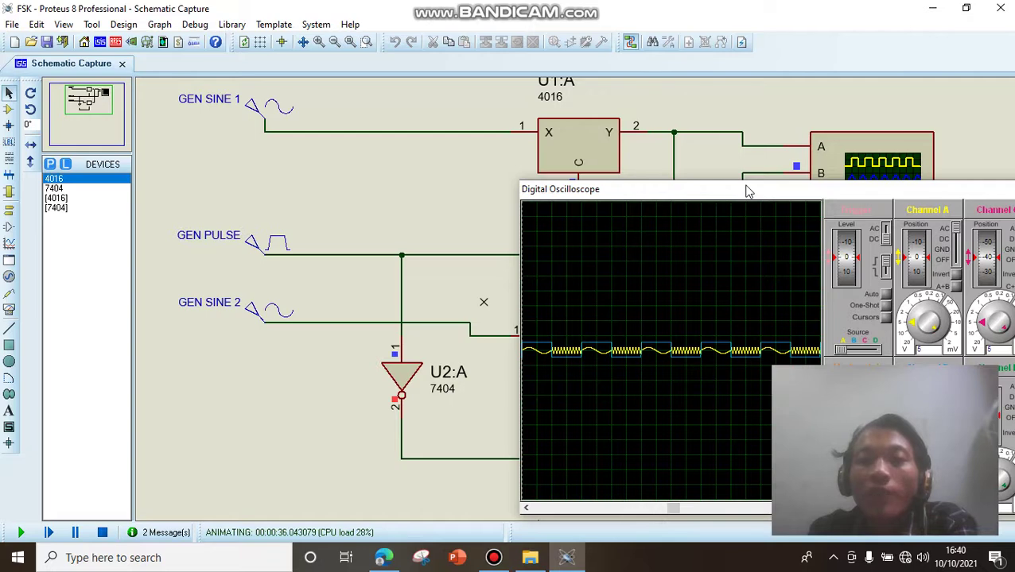
drag(747, 191, 369, 170)
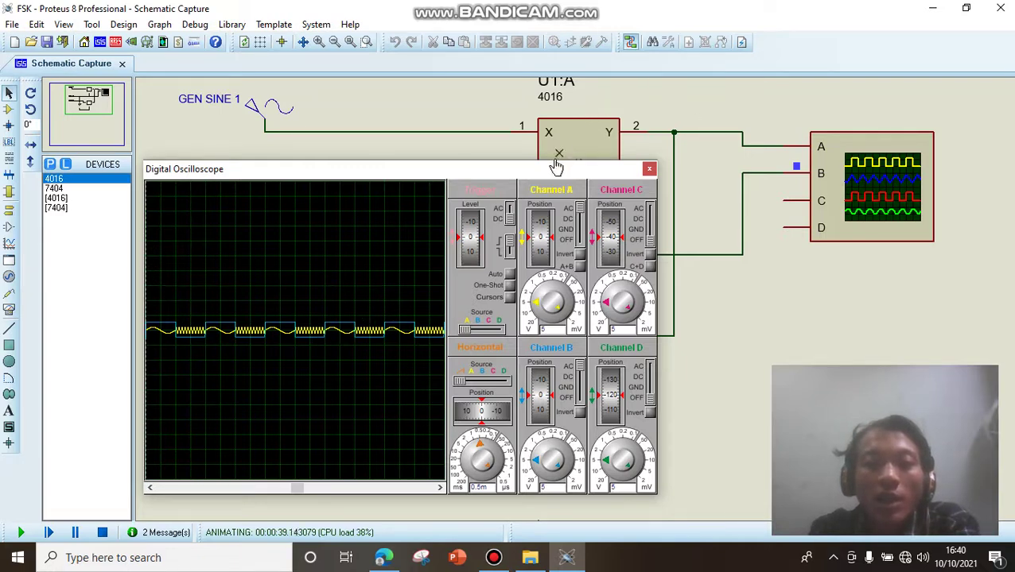
drag(550, 170, 451, 170)
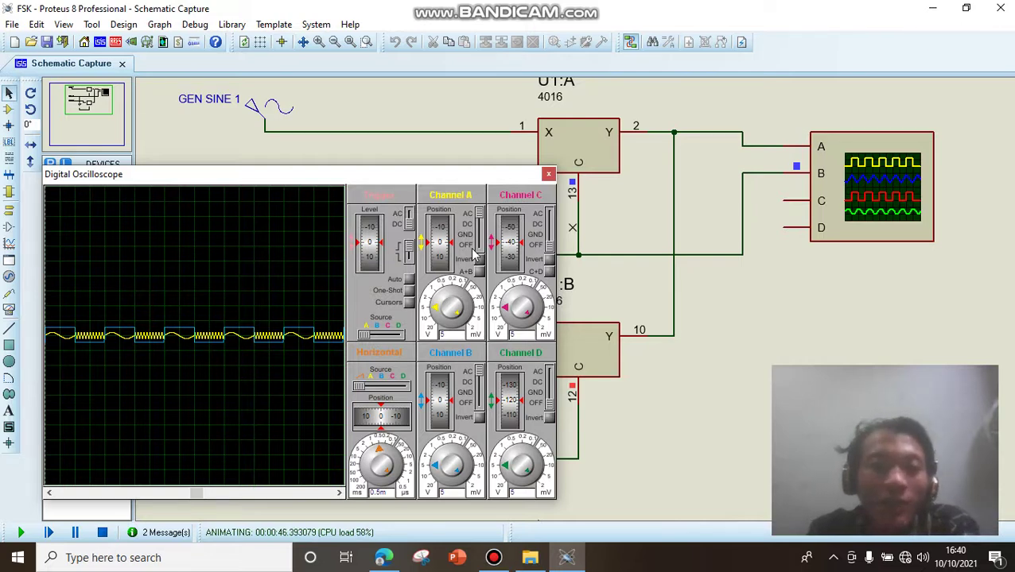
click(102, 534)
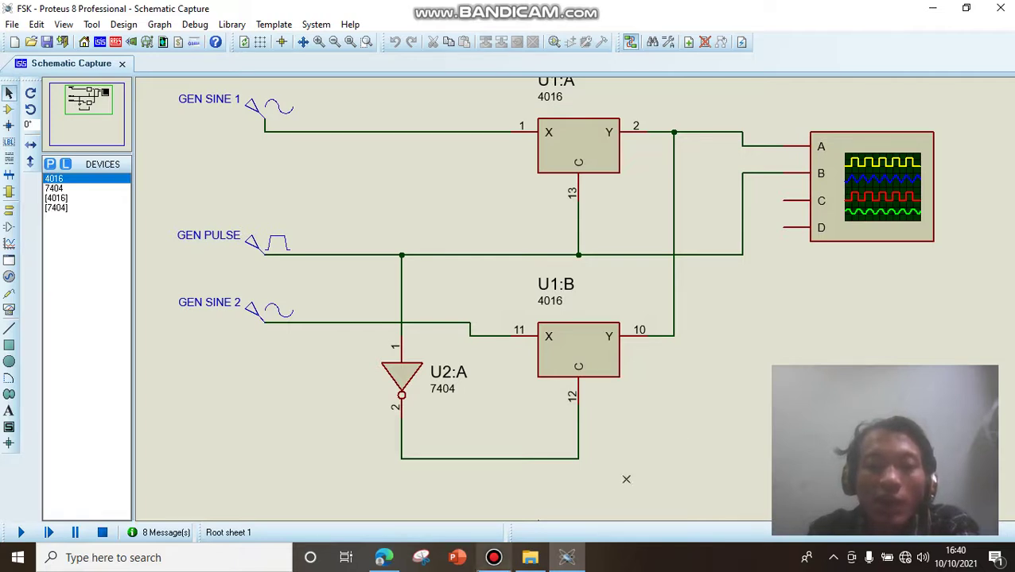
mouse_move(493, 558)
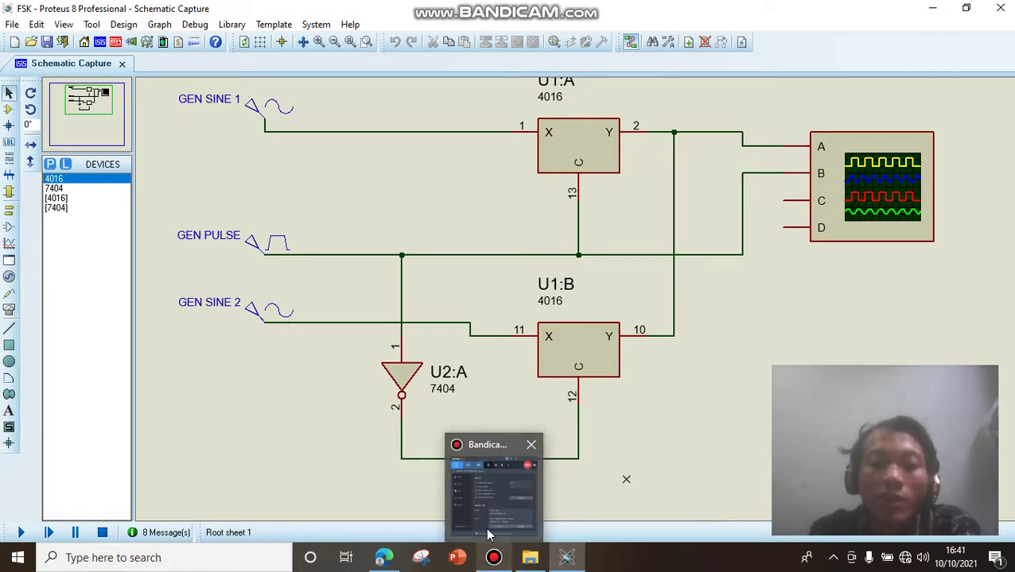